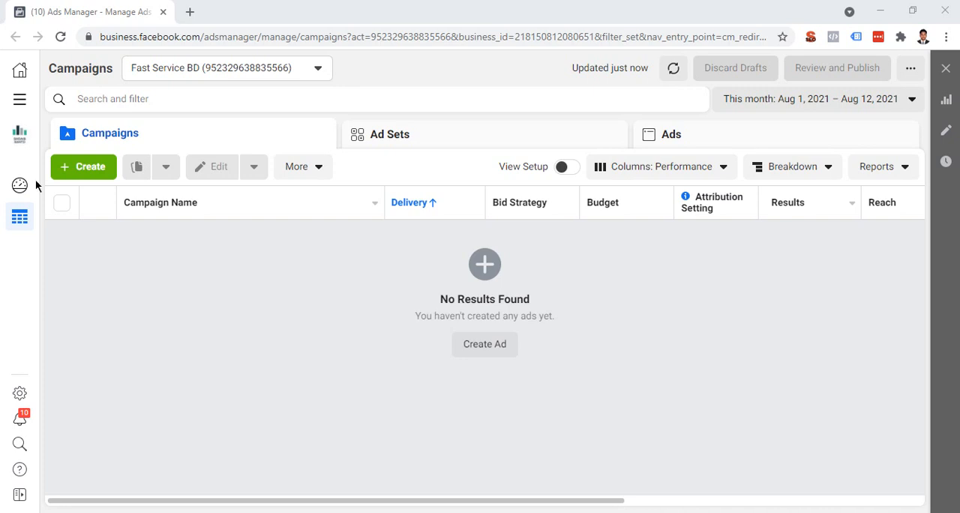
Step: Open Events Manager from the business tools list
click(33, 109)
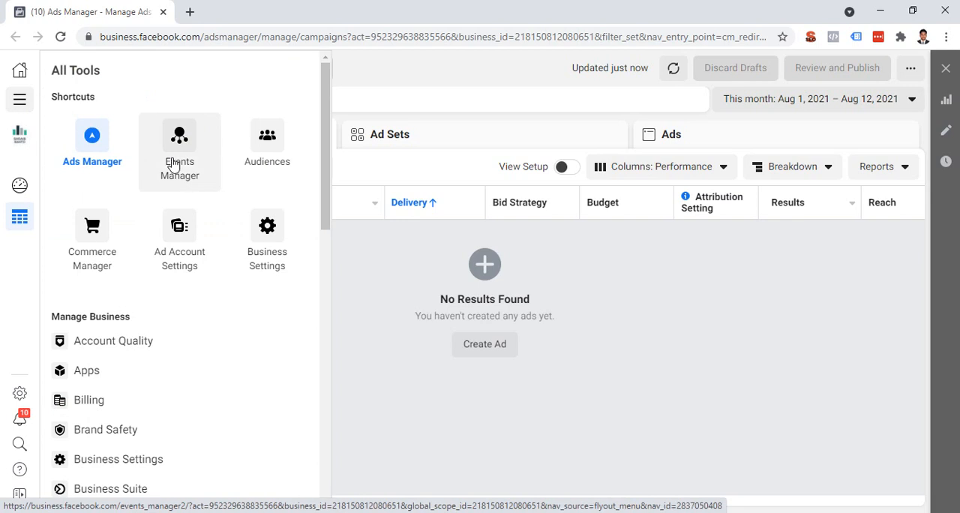
scroll(226, 407, down, 1)
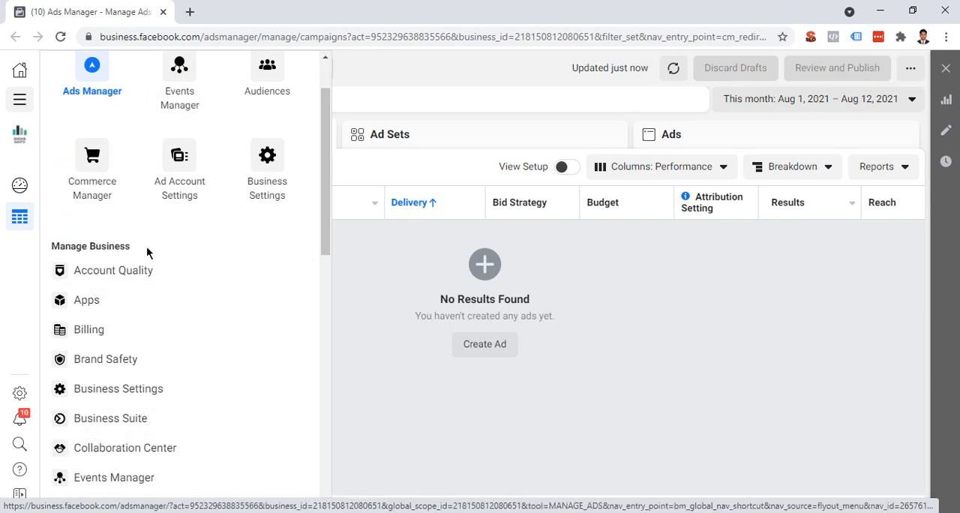
scroll(208, 317, down, 2)
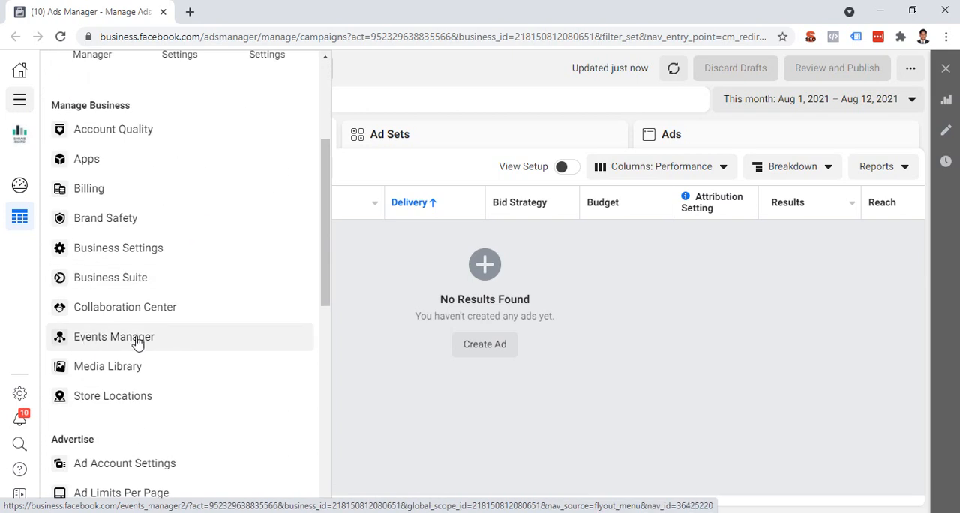
click(114, 337)
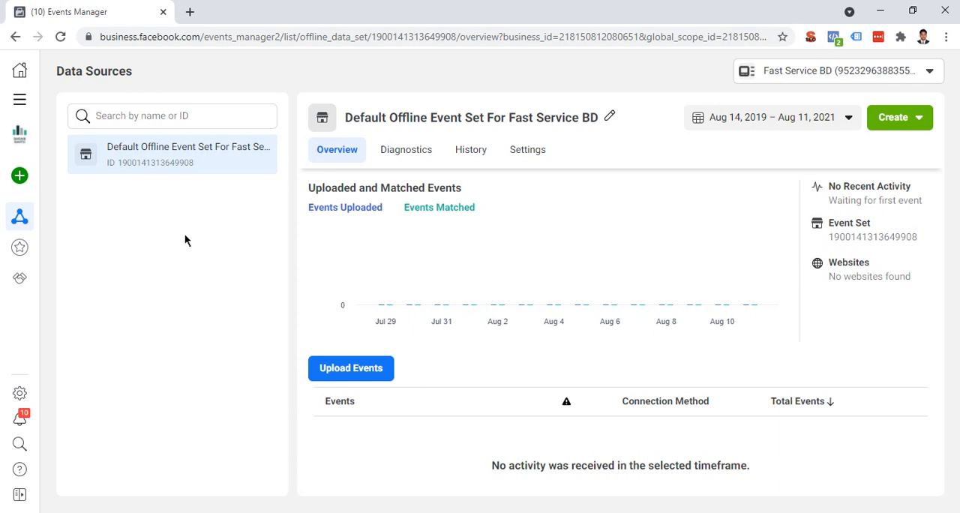
Step: Start connecting a new Web data source with Facebook Pixel as the connection method, up to the pixel's details
mouse_move(44, 180)
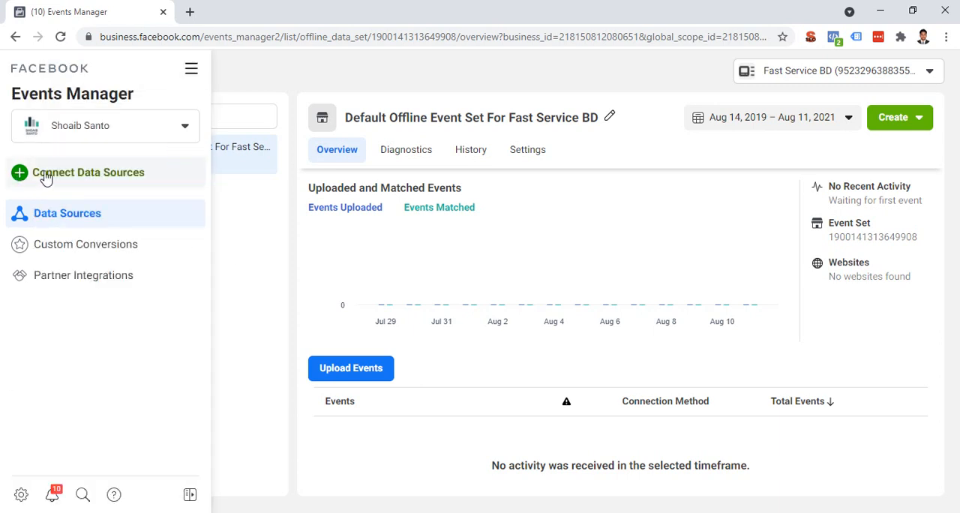
click(186, 184)
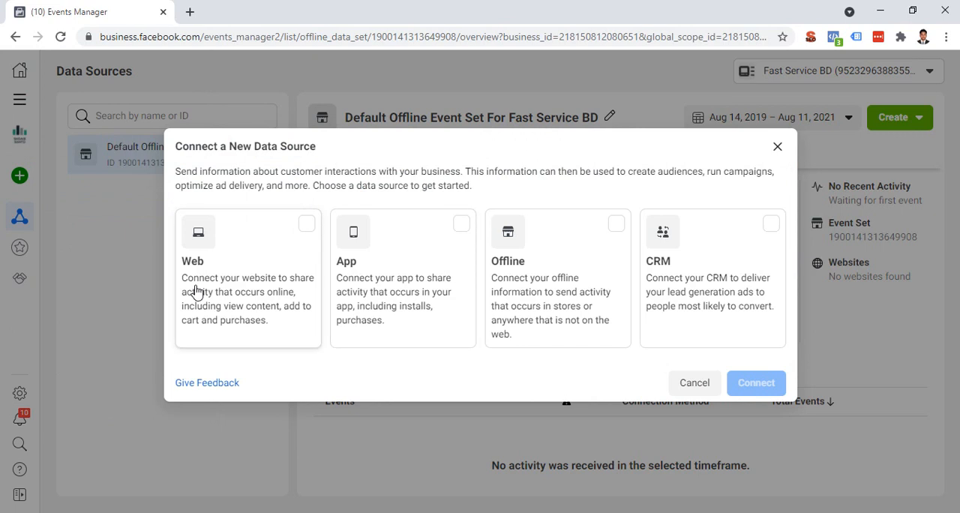
click(302, 226)
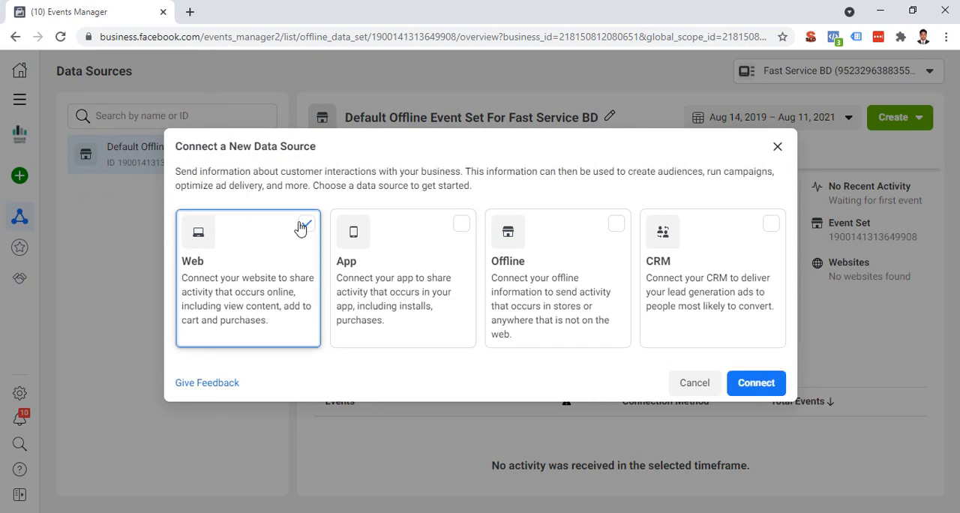
click(772, 382)
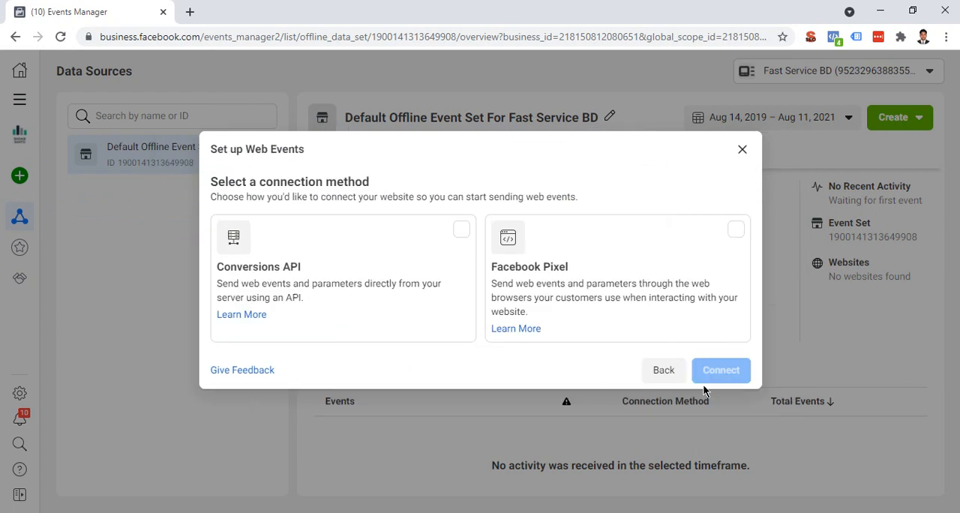
click(739, 304)
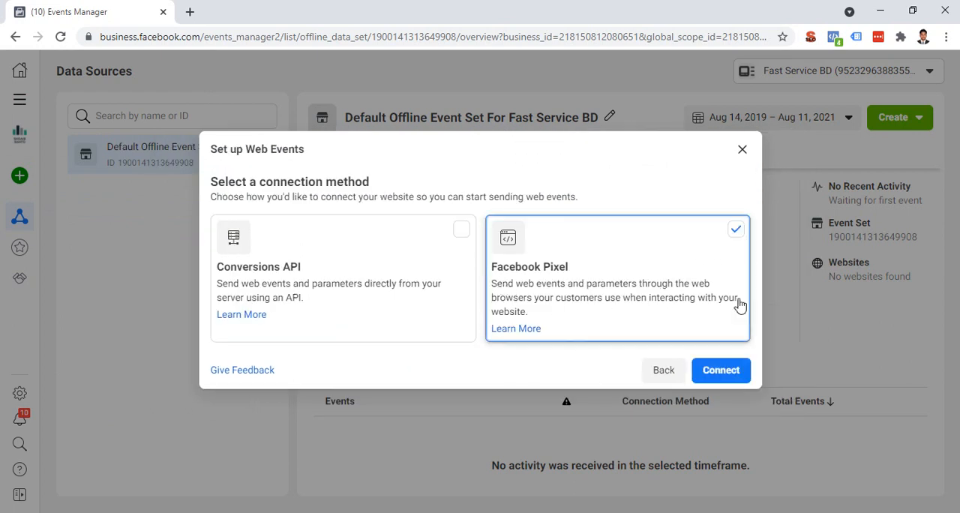
click(727, 369)
click(323, 249)
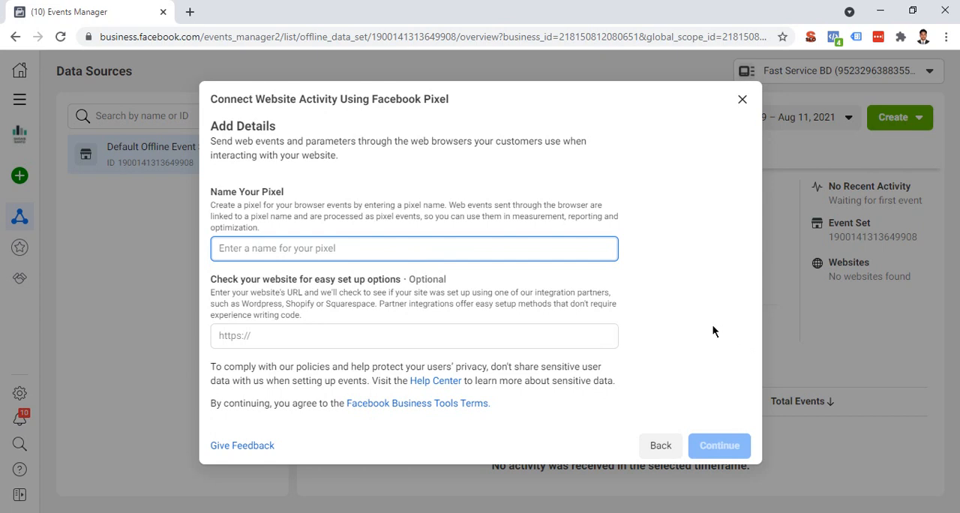
Step: Open Business Settings in a new browser tab and show the Pixels under Data Sources
key(ctrl+t)
text(bus)
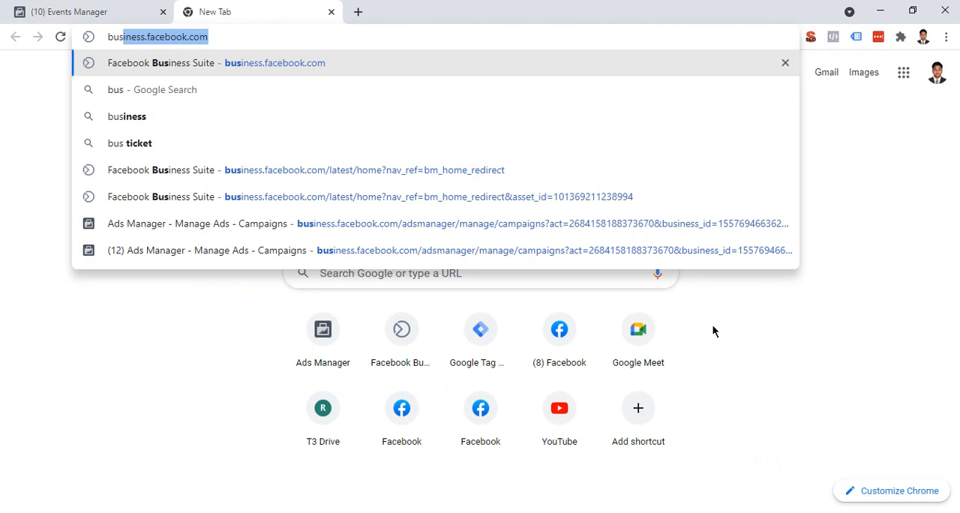
key(Return)
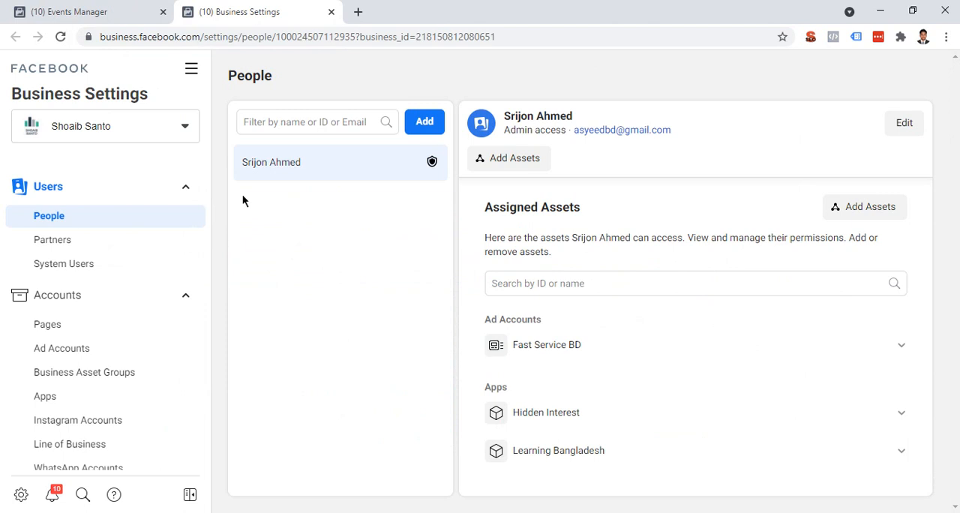
click(186, 186)
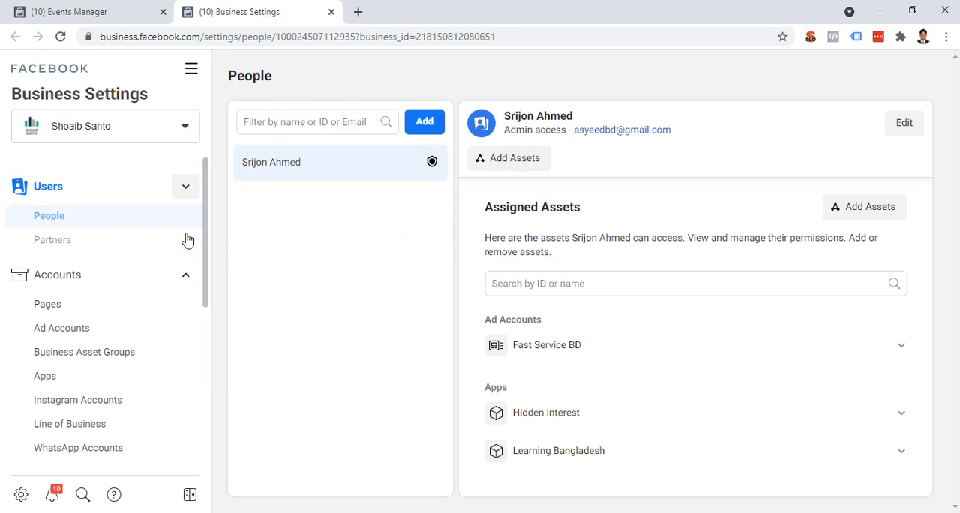
click(184, 226)
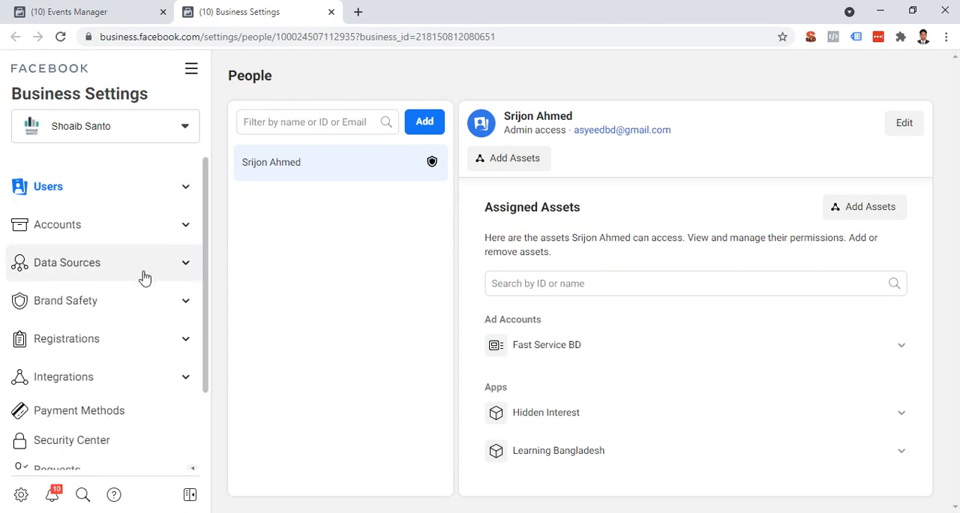
click(187, 264)
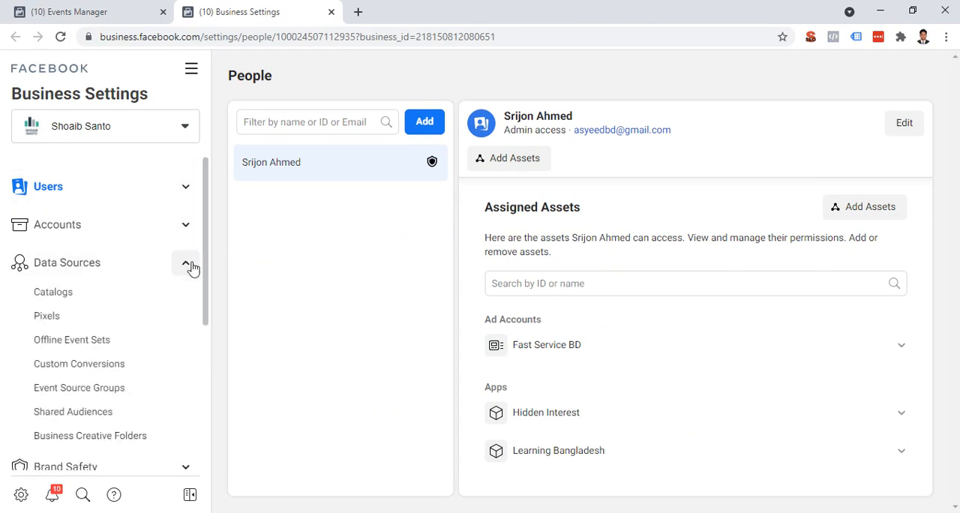
click(111, 321)
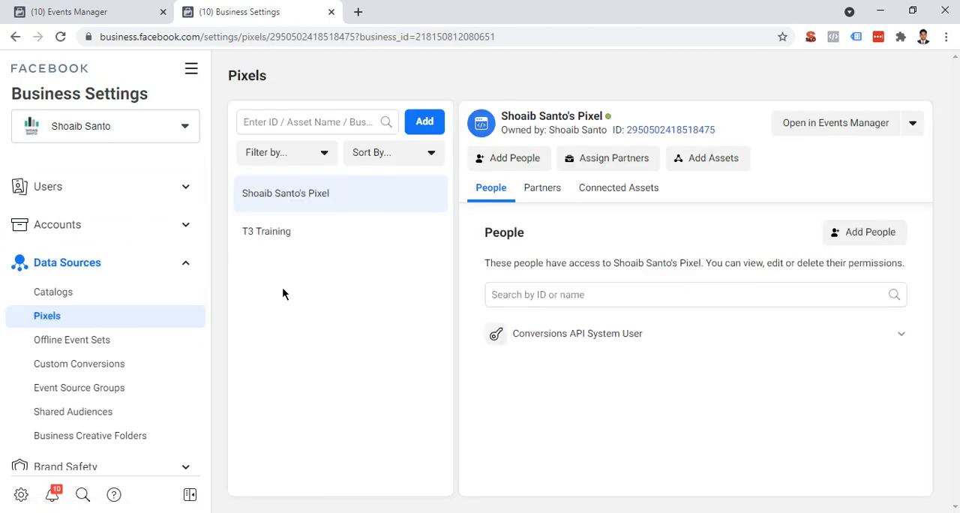
Step: Review the form for adding a new pixel in Business Settings and close it without creating one
click(418, 124)
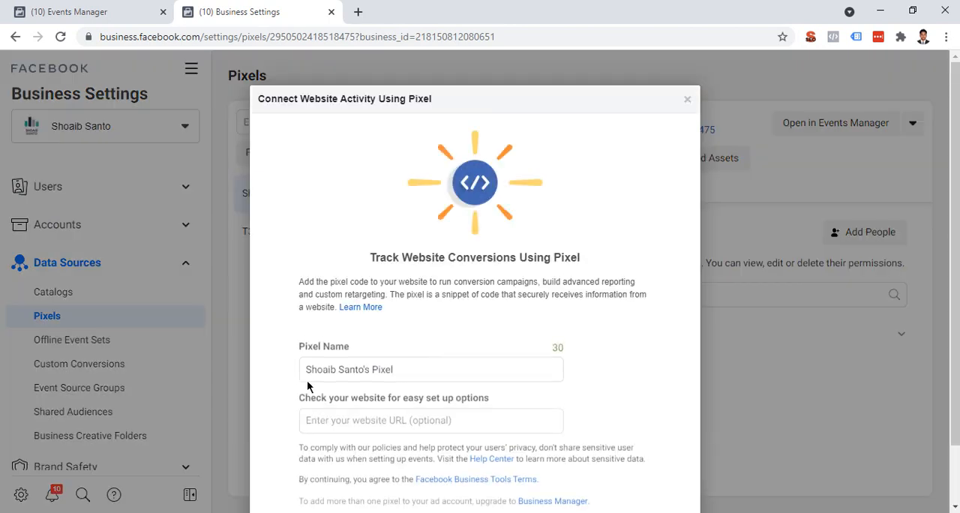
scroll(487, 365, down, 1)
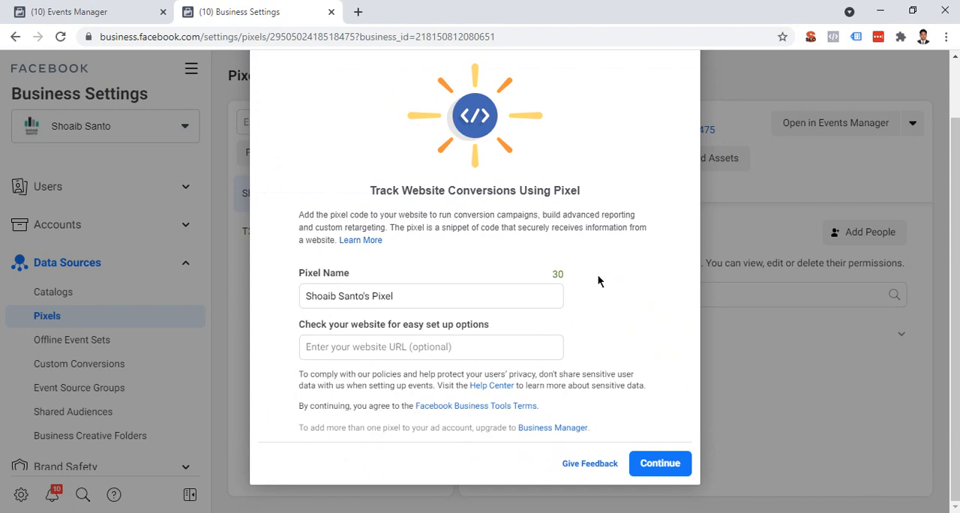
scroll(386, 267, up, 1)
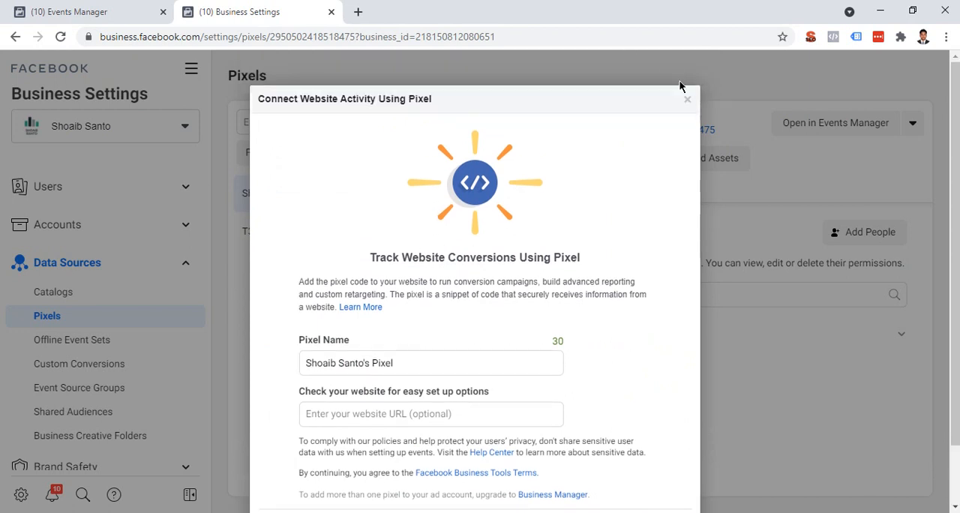
click(686, 100)
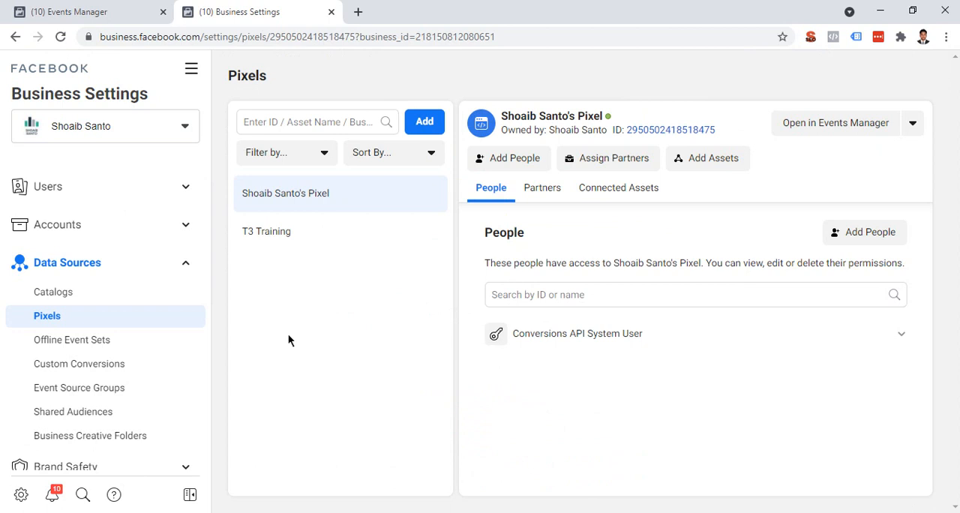
Step: Go back to Events Manager and dismiss the unfinished Facebook Pixel setup
click(75, 12)
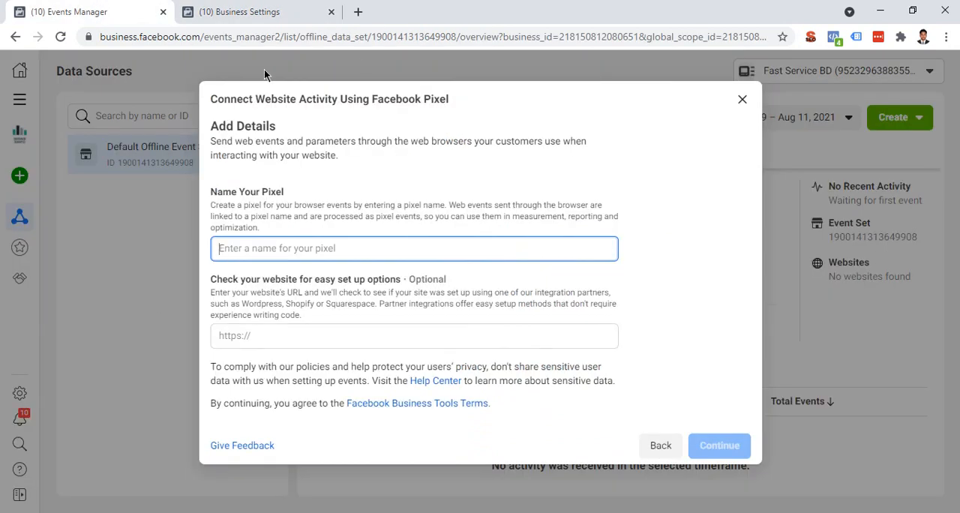
click(262, 9)
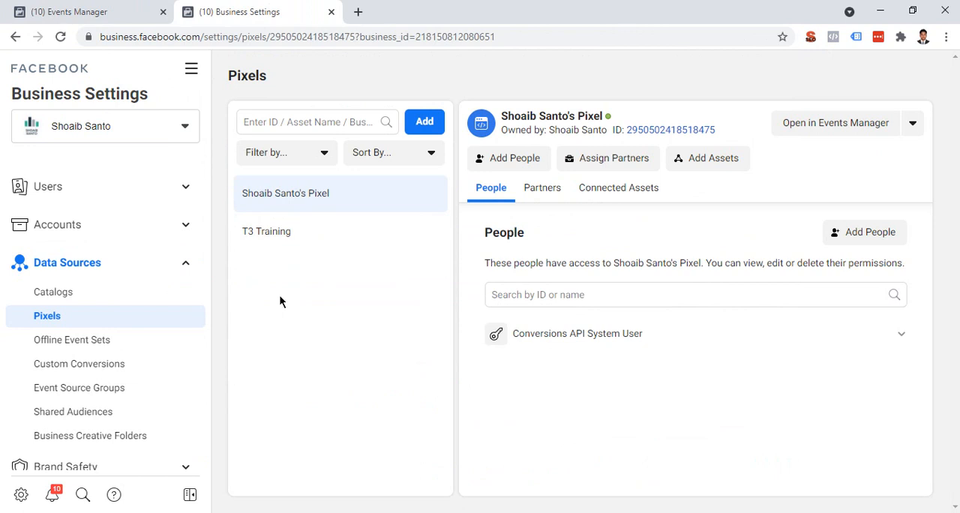
click(82, 9)
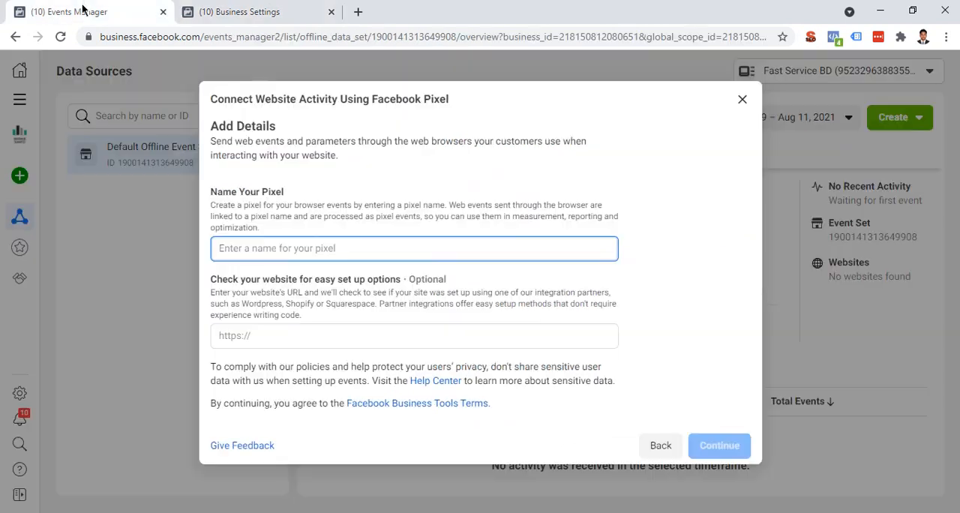
click(742, 100)
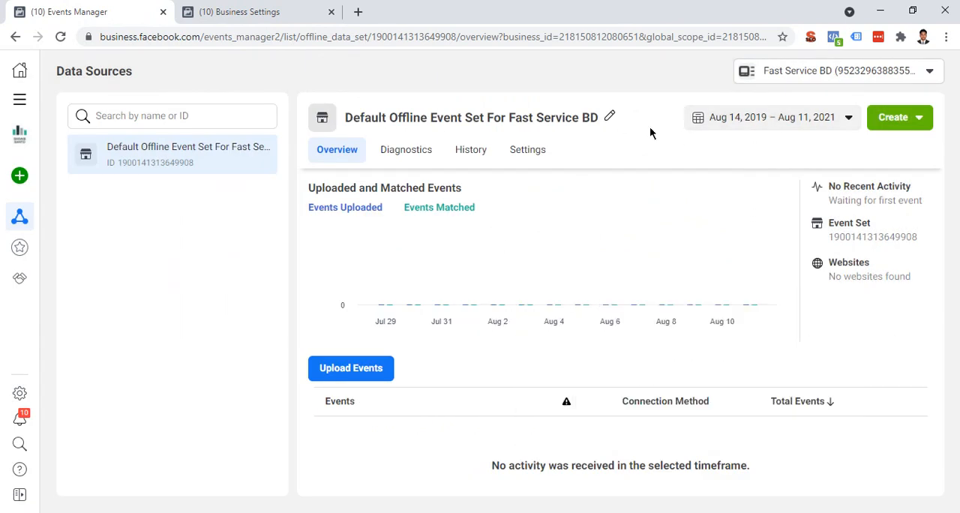
Step: From the Pixels list in Business Settings, open the first pixel's overview in Events Manager
click(219, 7)
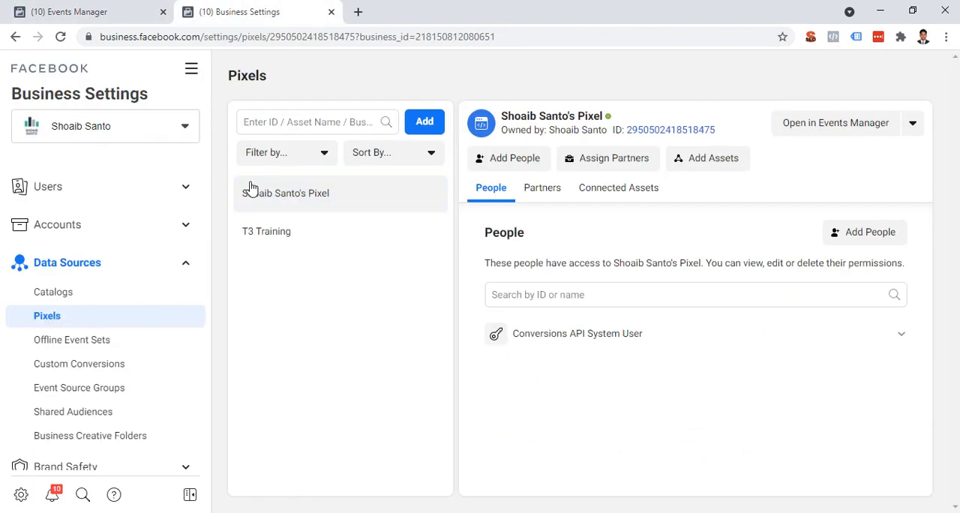
click(806, 122)
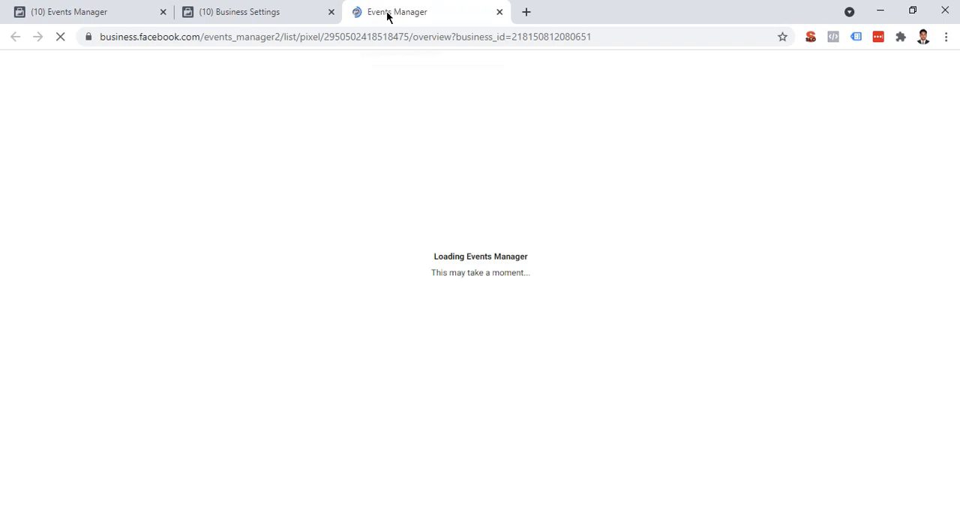
click(266, 13)
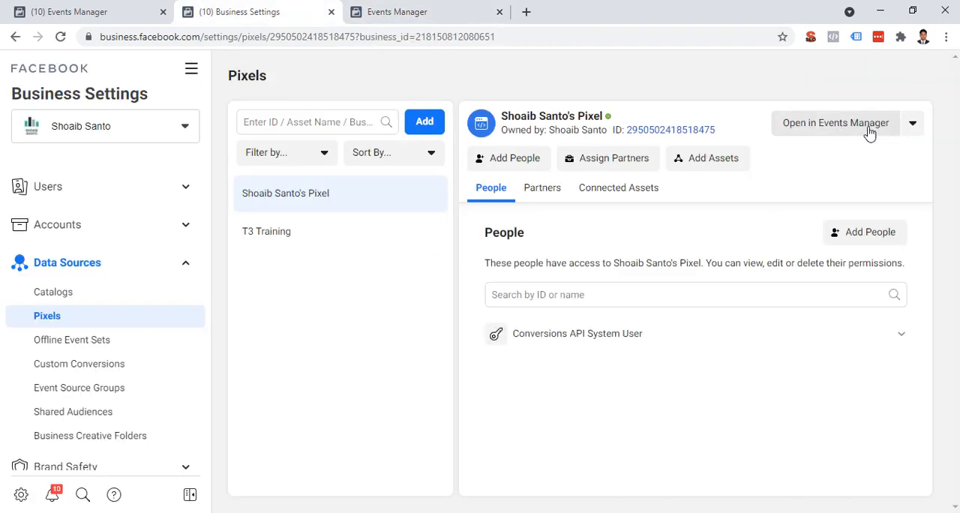
click(367, 12)
click(291, 9)
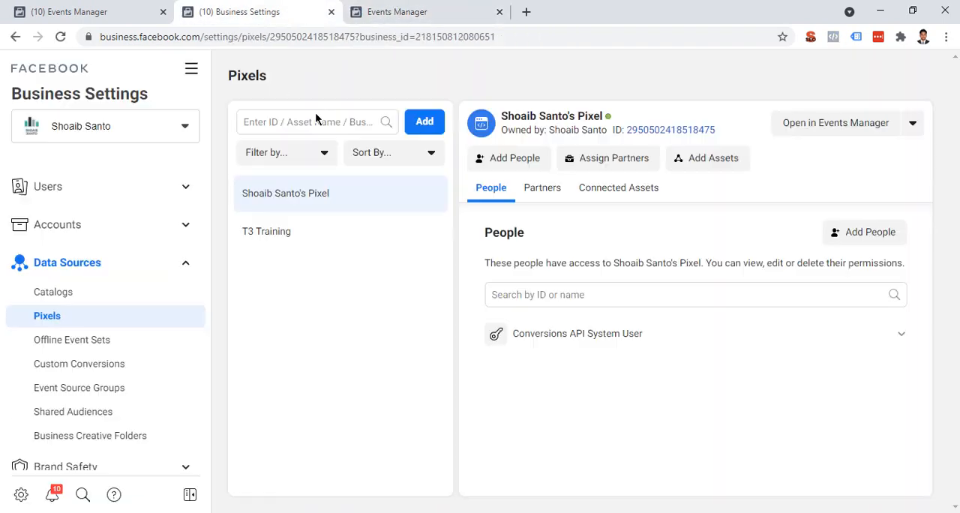
click(401, 11)
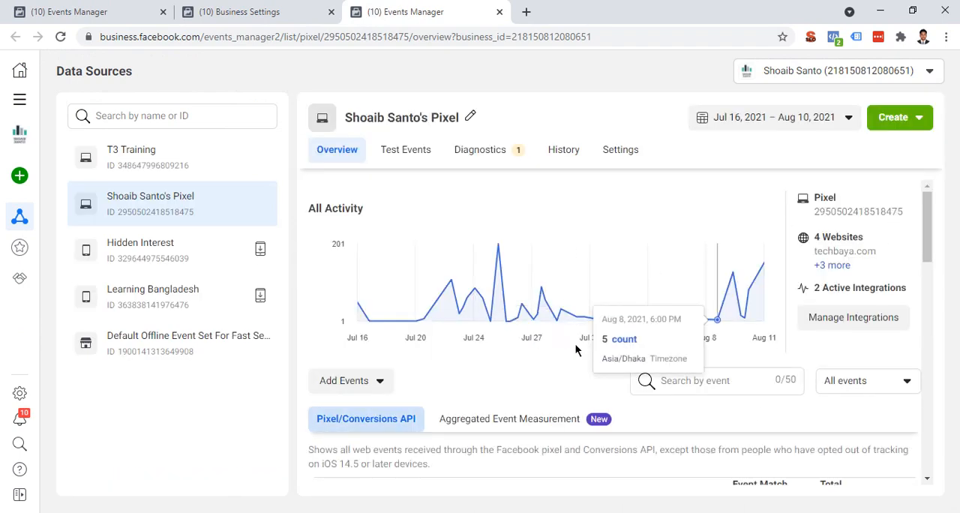
Step: Examine the pixel's activity chart, its integrations and the list of events received from the website
drag(926, 209, 930, 186)
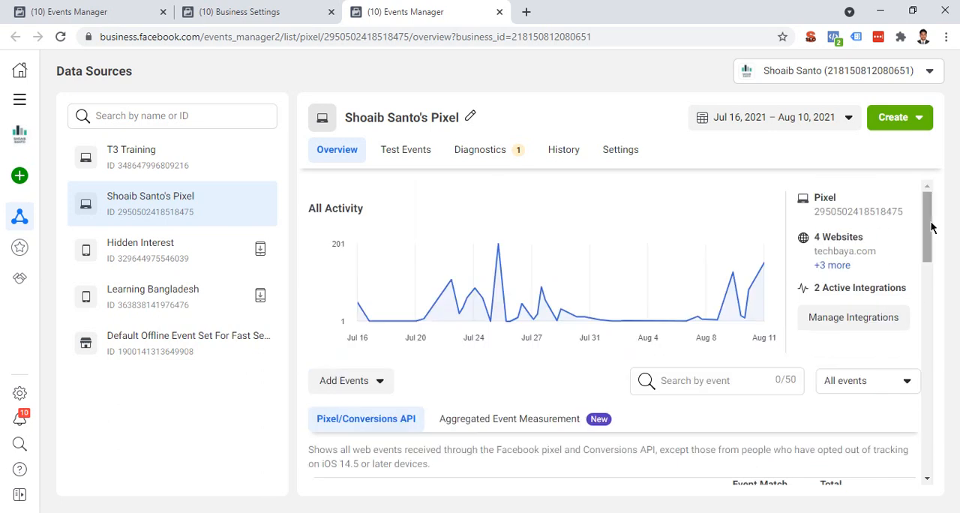
drag(928, 233, 929, 303)
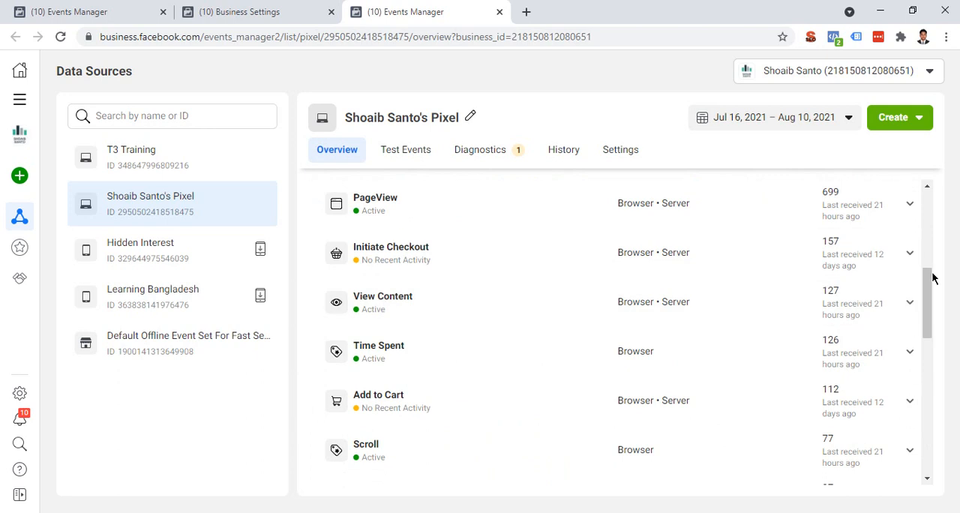
drag(931, 278, 902, 180)
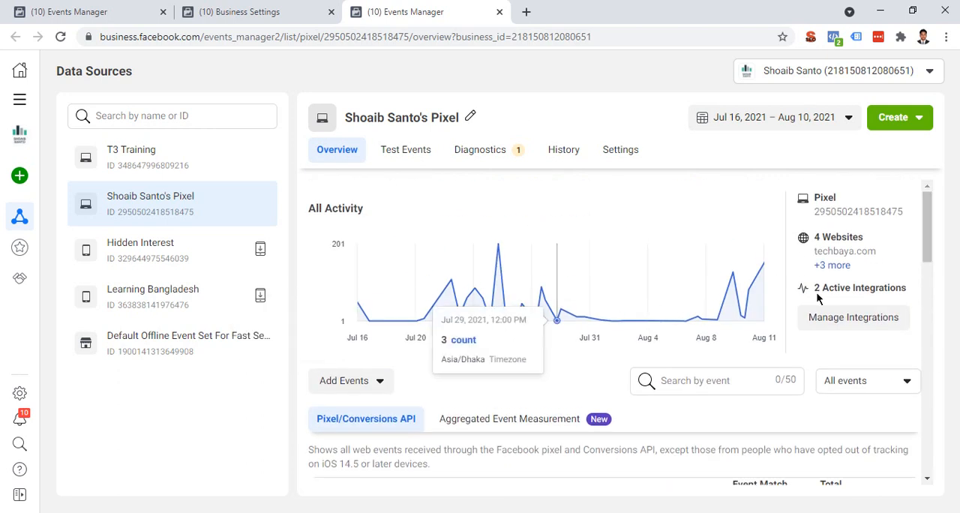
scroll(884, 297, down, 2)
scroll(930, 240, down, 3)
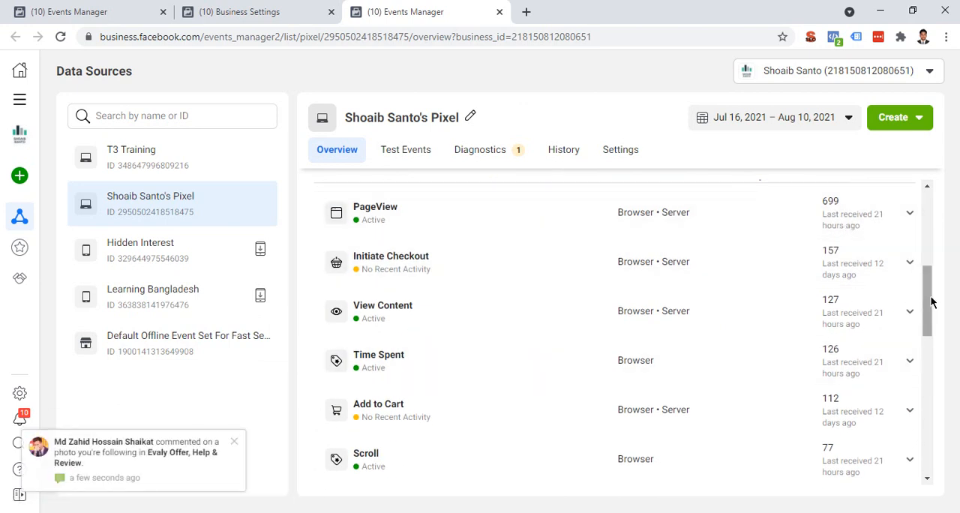
drag(927, 300, 917, 394)
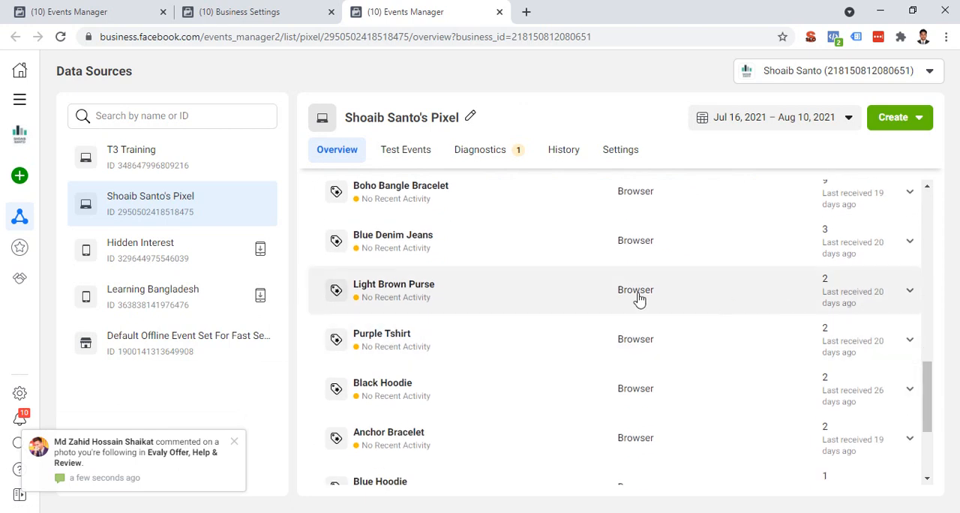
scroll(638, 299, up, 6)
scroll(638, 299, up, 3)
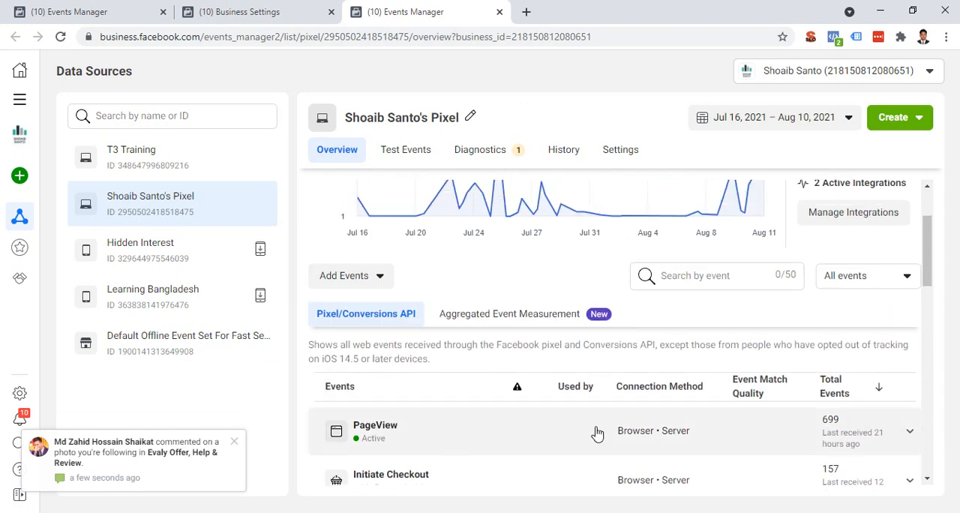
Step: Expand the PageView event in the pixel's event list and open its detailed recent activities
click(472, 430)
scroll(508, 368, down, 1)
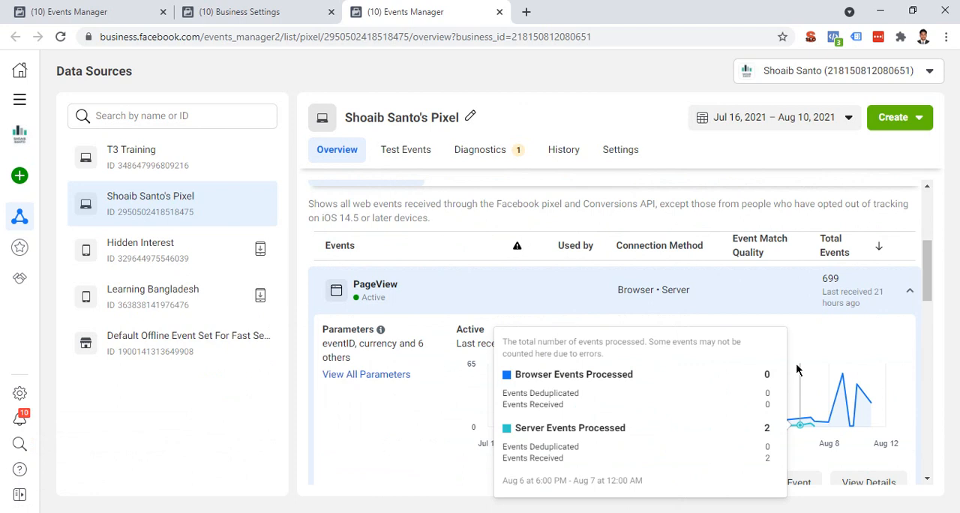
scroll(525, 330, down, 2)
click(861, 343)
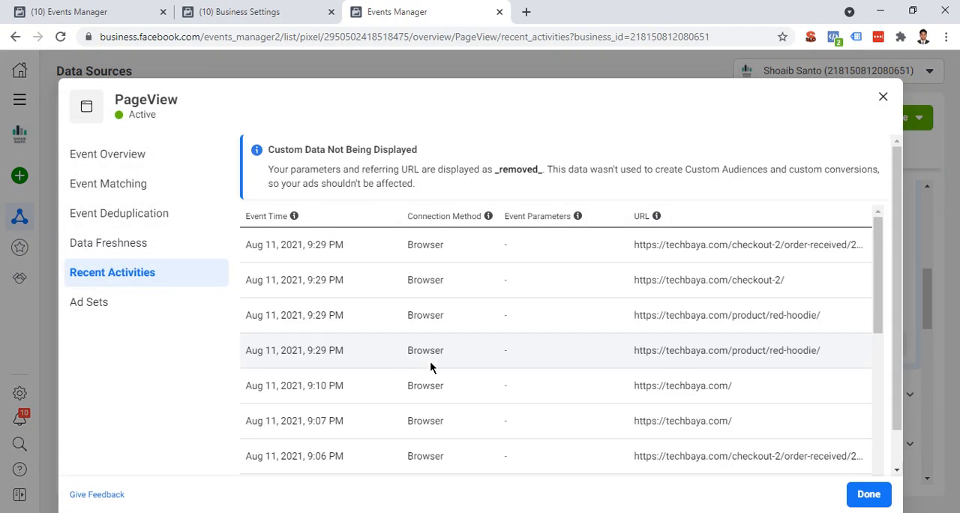
Step: Examine the newest PageView activity's event time, connection method and URL, and close the event details
drag(344, 245, 261, 250)
drag(404, 248, 447, 251)
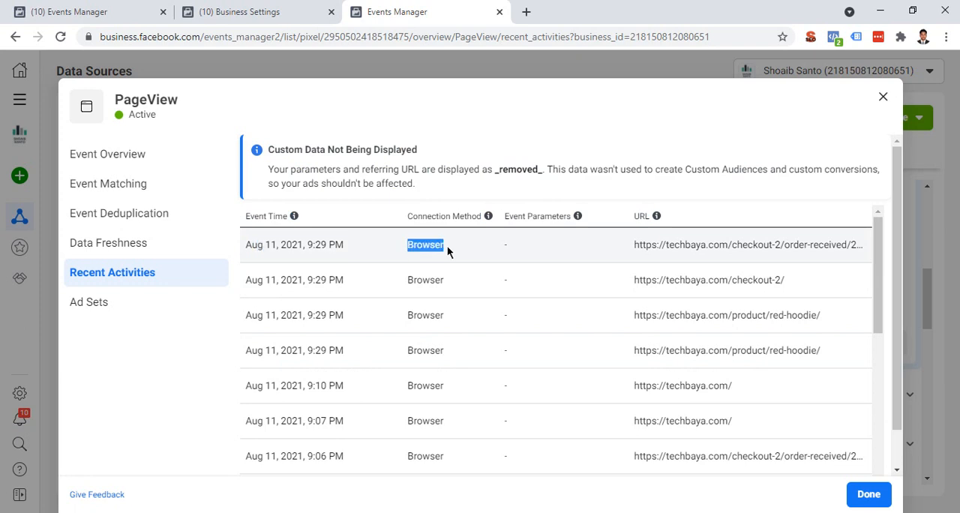
drag(639, 247, 832, 251)
triple_click(830, 250)
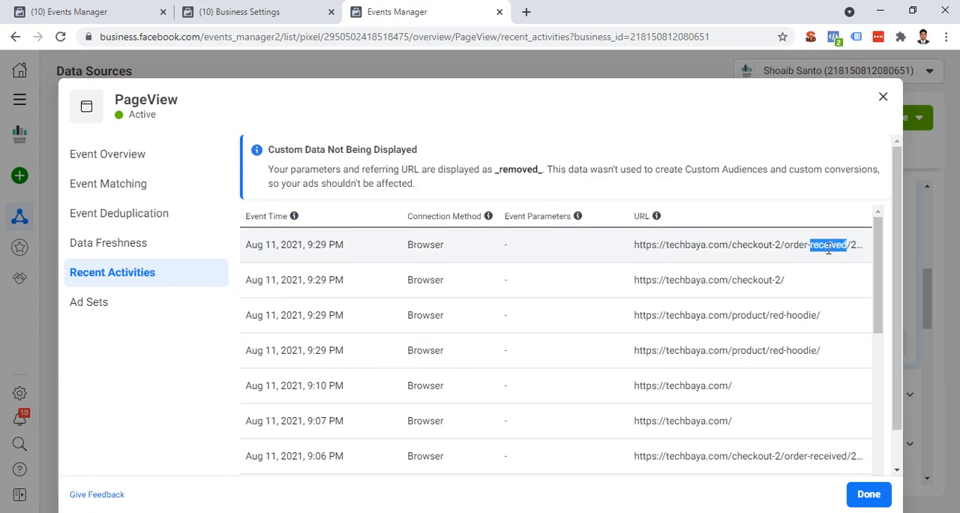
click(484, 249)
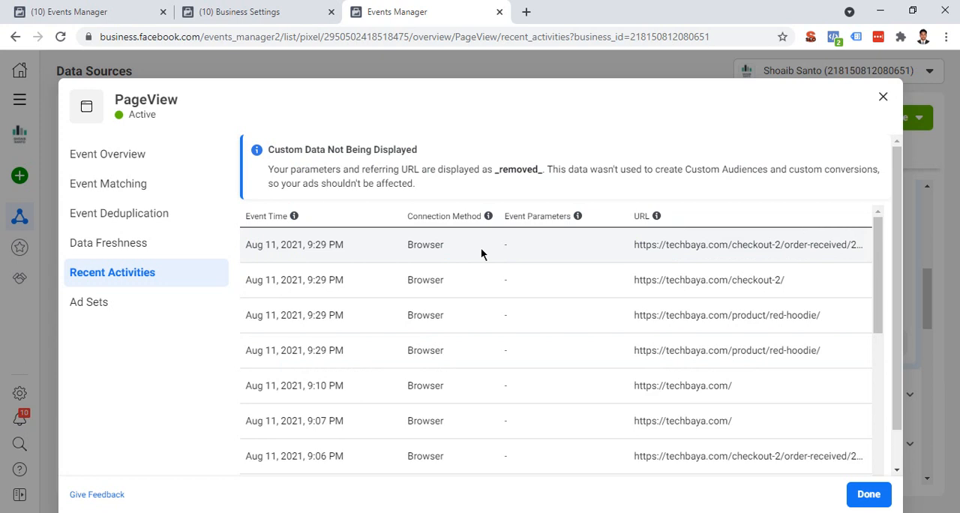
click(883, 96)
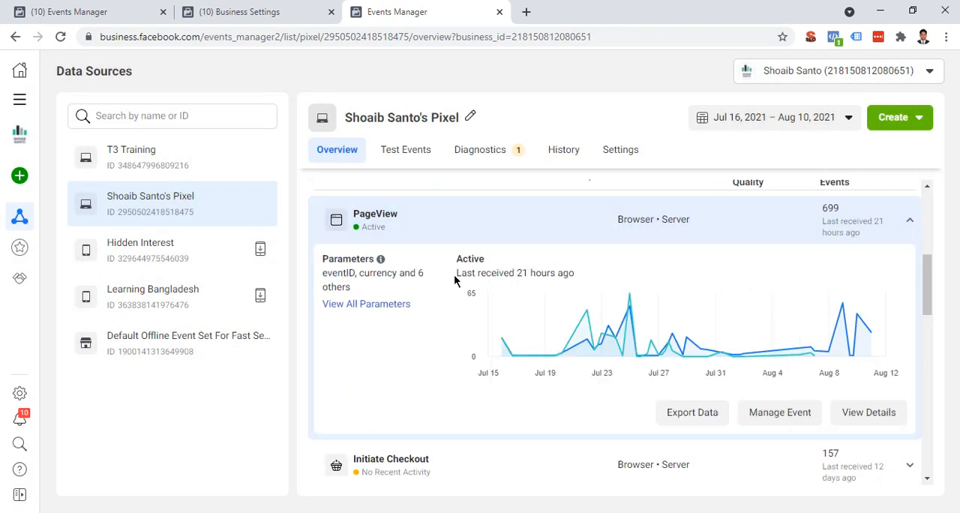
Step: Check when PageView was last received, view its details once more, and collapse the event's row
drag(456, 276, 613, 273)
double_click(568, 272)
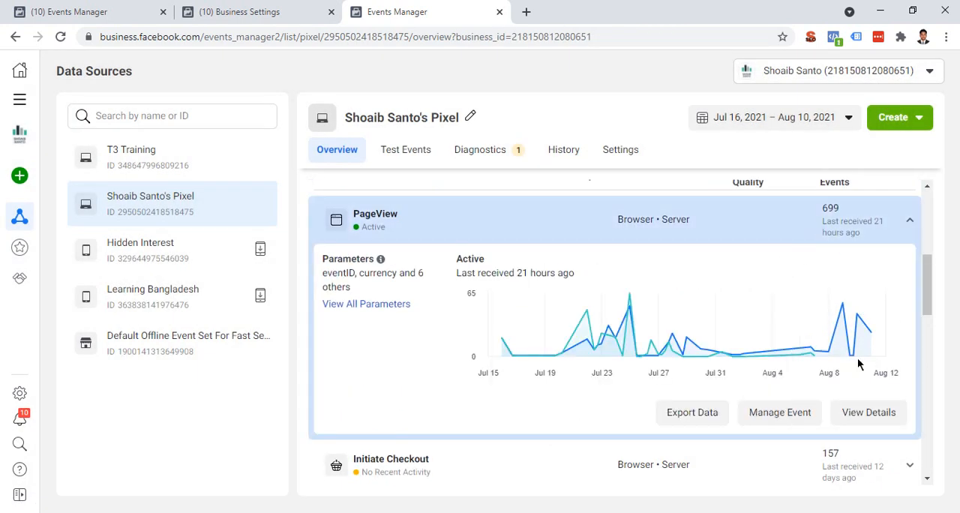
click(867, 412)
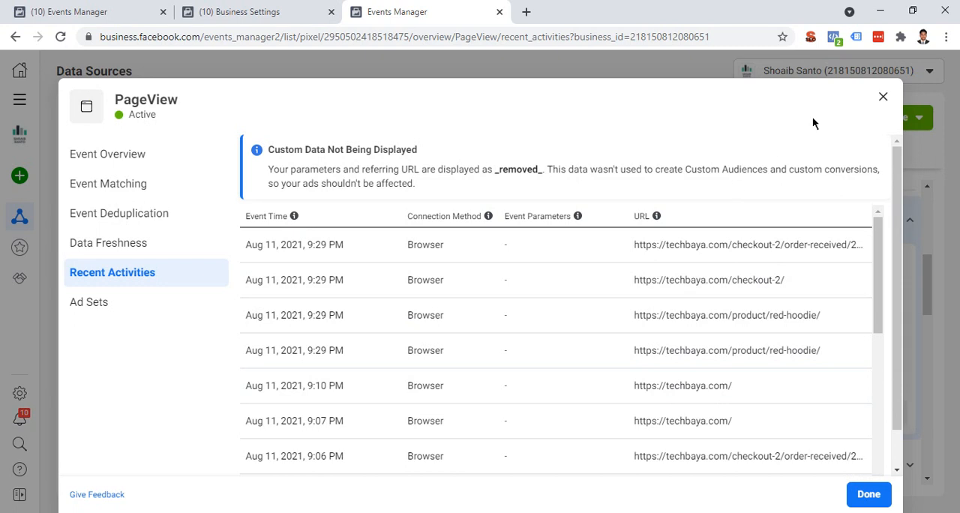
click(881, 97)
click(862, 228)
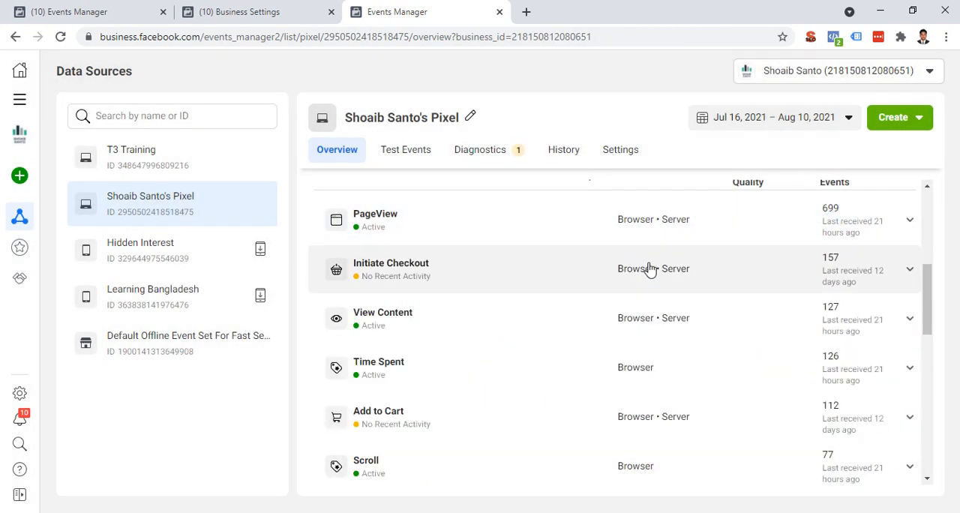
Step: Return to the All Activity chart and check the overview's date range selector without changing the dates
scroll(634, 266, up, 5)
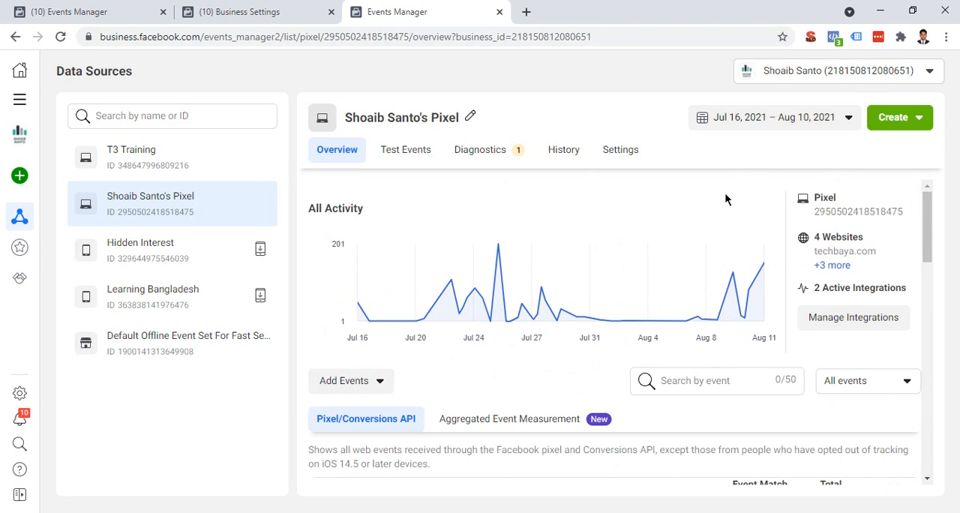
click(746, 122)
click(452, 377)
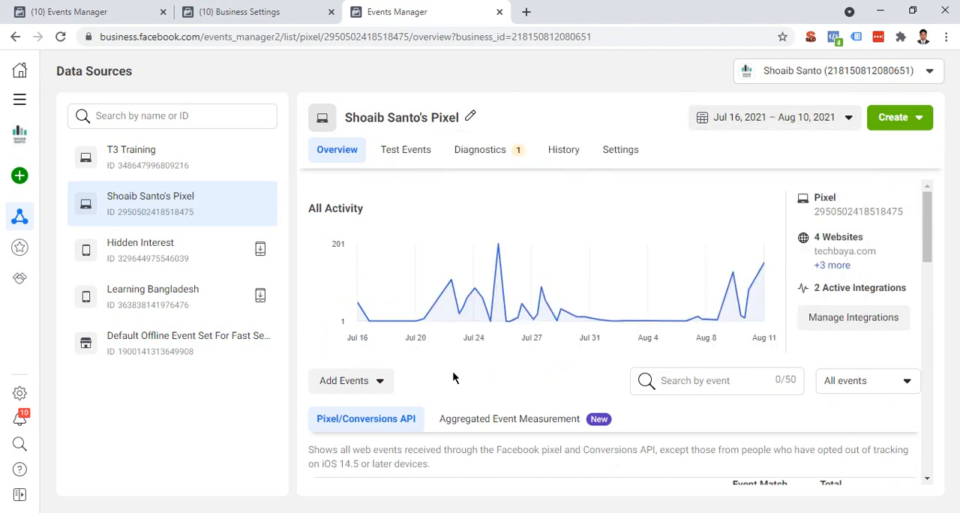